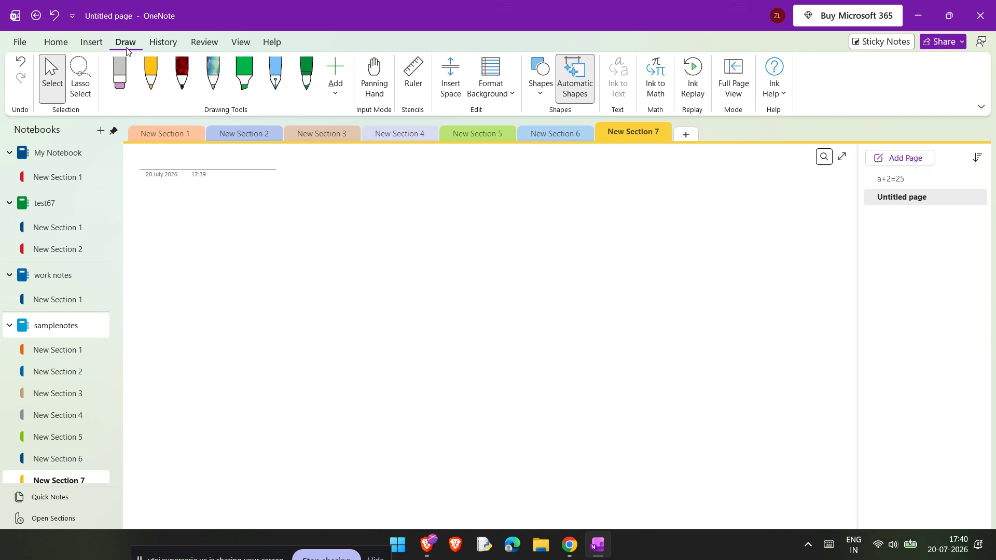
# Step: Start an ink equation and handwrite a + 2 = 27 in the math writing area, erasing and rewriting misrecognised strokes
pyautogui.click(651, 88)
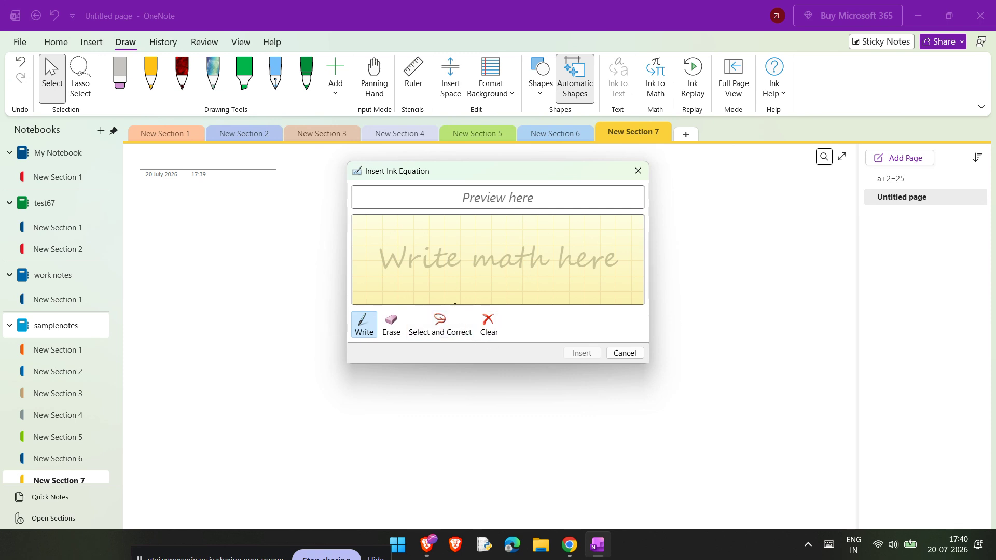
pyautogui.moveTo(379, 259)
pyautogui.mouseDown()
pyautogui.moveTo(402, 238)
pyautogui.moveTo(393, 262)
pyautogui.moveTo(424, 252)
pyautogui.moveTo(444, 265)
pyautogui.moveTo(466, 248)
pyautogui.moveTo(475, 265)
pyautogui.moveTo(537, 258)
pyautogui.mouseUp()
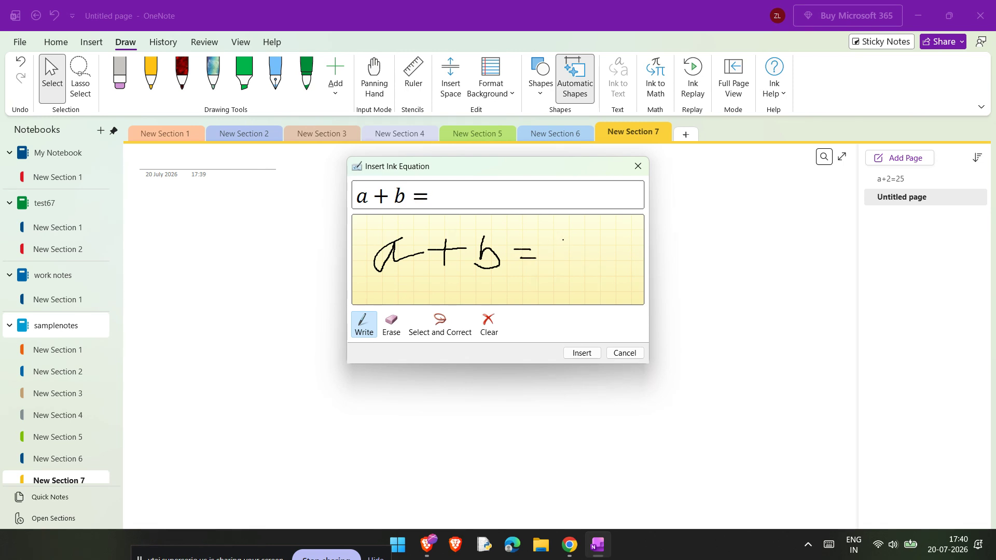
pyautogui.moveTo(558, 244); pyautogui.dragTo(568, 270)
pyautogui.click(392, 324)
pyautogui.moveTo(544, 244)
pyautogui.mouseDown()
pyautogui.moveTo(530, 279)
pyautogui.moveTo(498, 269)
pyautogui.moveTo(526, 237)
pyautogui.moveTo(482, 279)
pyautogui.moveTo(521, 273)
pyautogui.moveTo(550, 251)
pyautogui.moveTo(574, 271)
pyautogui.moveTo(609, 273)
pyautogui.mouseUp()
pyautogui.click(364, 324)
pyautogui.moveTo(615, 237); pyautogui.dragTo(635, 277)
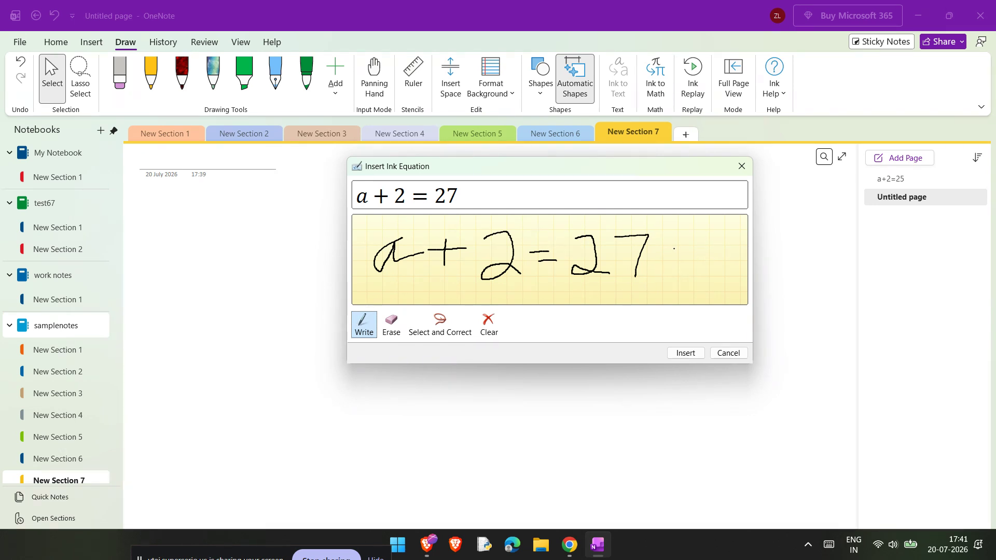
# Step: Clear the writing area and handwrite the fraction equation a/b = 9/10, redoing the right-hand numerator as a clear 9
pyautogui.click(488, 324)
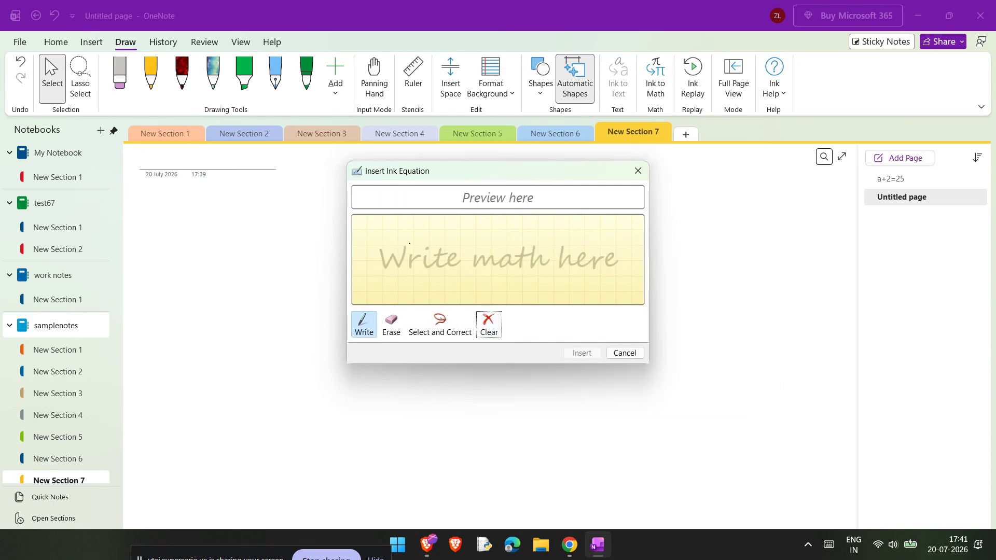
pyautogui.moveTo(433, 227); pyautogui.dragTo(492, 243)
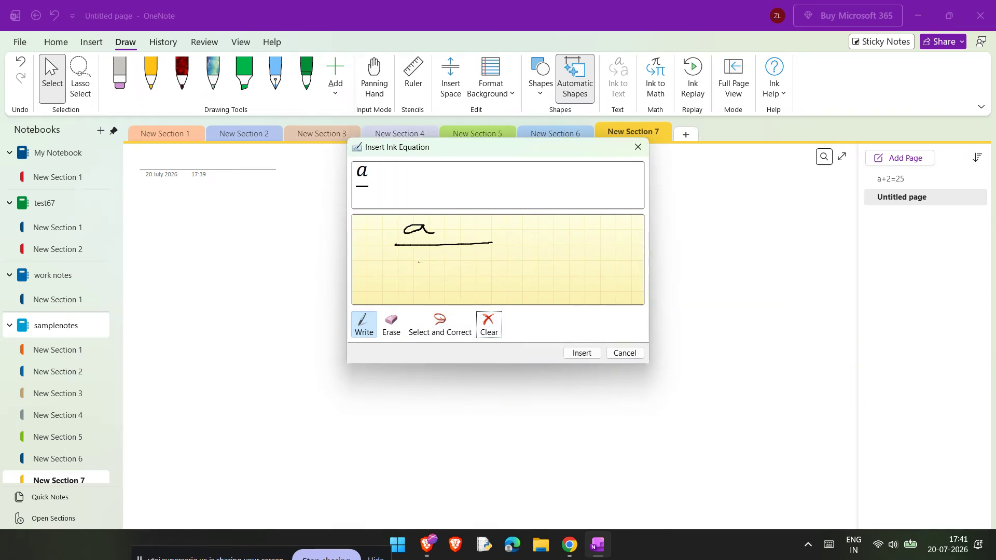
pyautogui.moveTo(418, 261)
pyautogui.mouseDown()
pyautogui.moveTo(450, 276)
pyautogui.moveTo(410, 286)
pyautogui.mouseUp()
pyautogui.moveTo(518, 245); pyautogui.dragTo(552, 255)
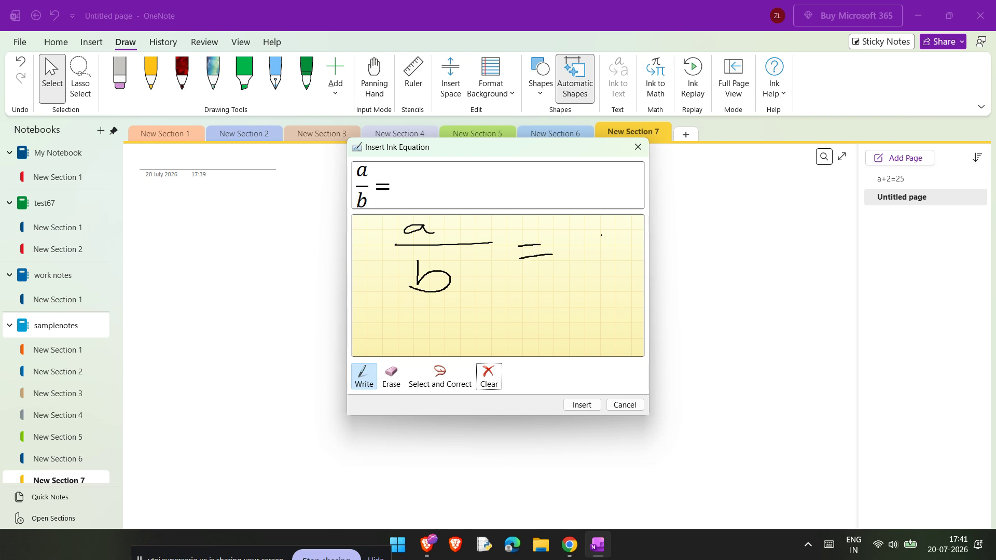
pyautogui.moveTo(596, 223)
pyautogui.mouseDown()
pyautogui.moveTo(591, 243)
pyautogui.moveTo(632, 260)
pyautogui.mouseUp()
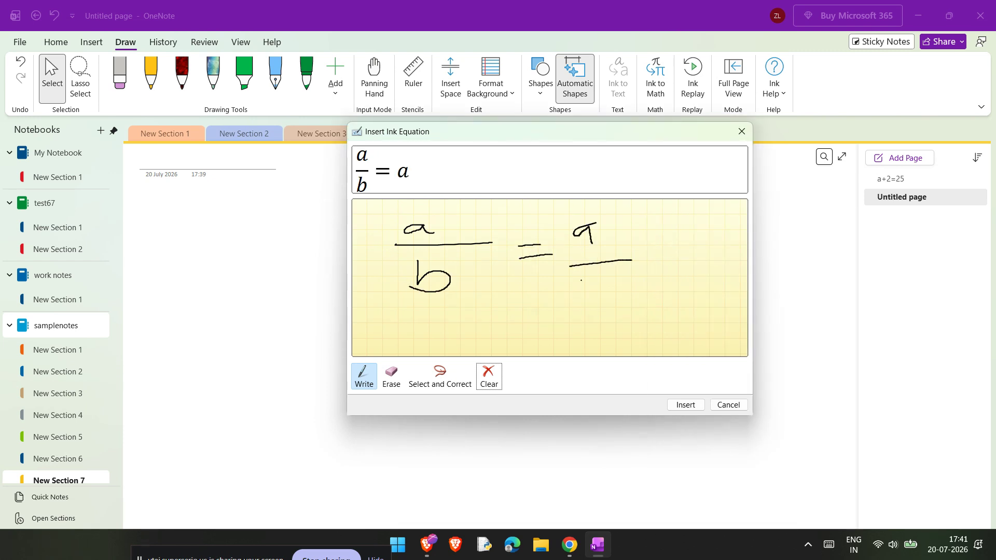
pyautogui.moveTo(581, 280)
pyautogui.mouseDown()
pyautogui.moveTo(579, 305)
pyautogui.moveTo(595, 302)
pyautogui.moveTo(593, 278)
pyautogui.mouseUp()
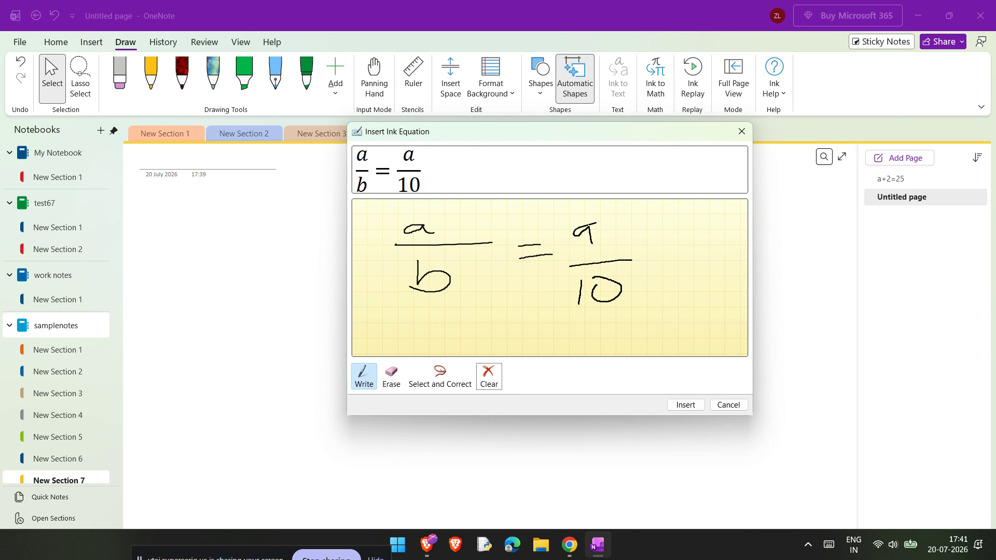
pyautogui.click(391, 376)
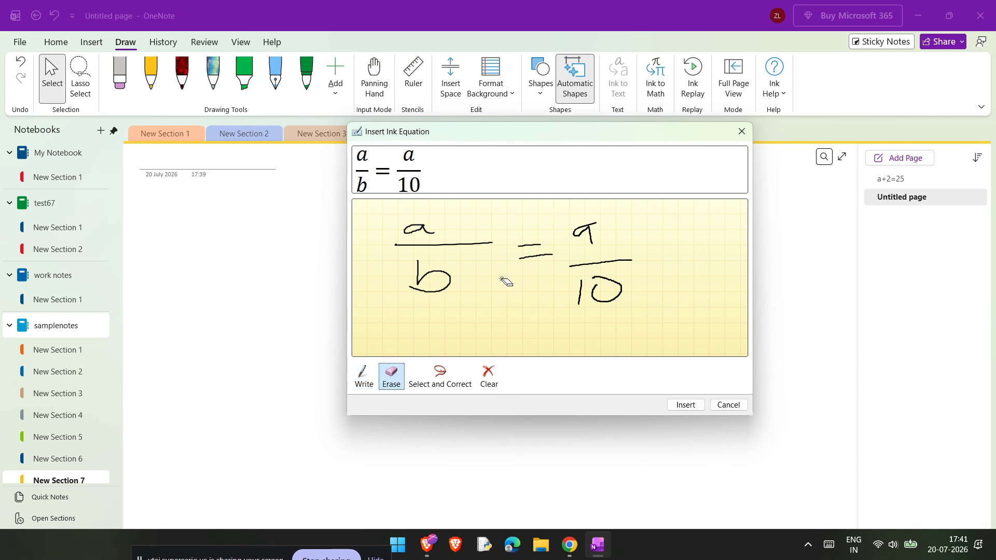
pyautogui.moveTo(581, 228); pyautogui.dragTo(595, 250)
pyautogui.click(364, 376)
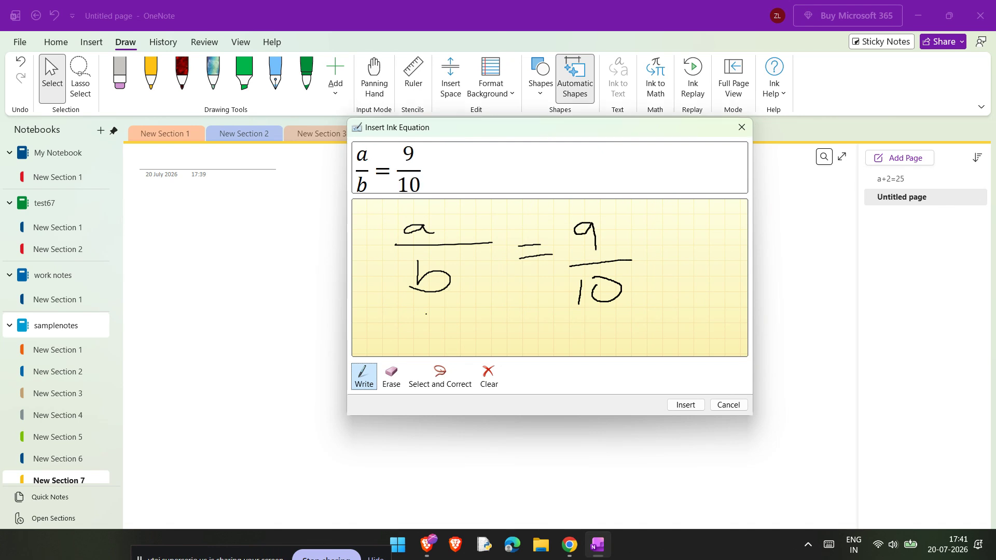
# Step: Examine the alternative recognitions offered for the handwritten denominator b and dismiss them without choosing one
pyautogui.click(435, 385)
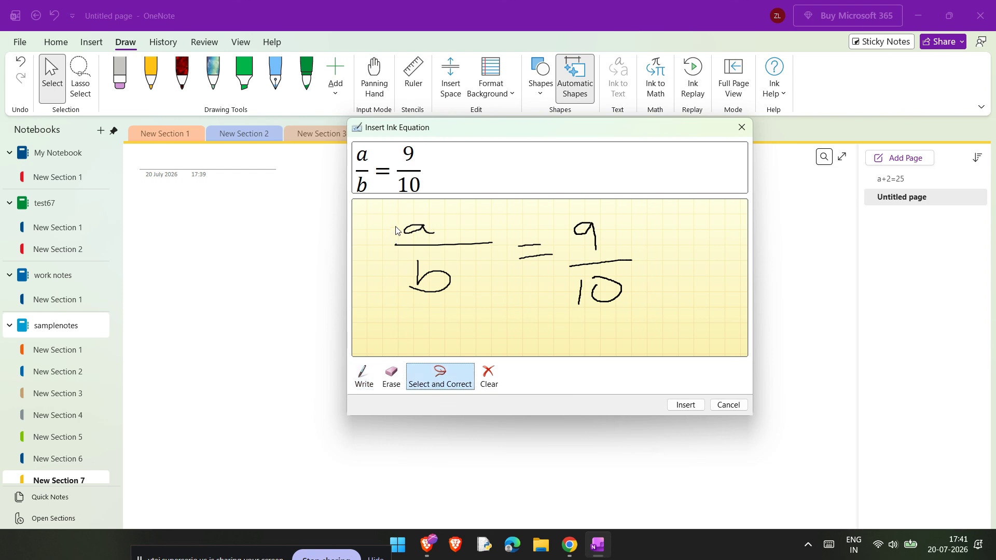
pyautogui.moveTo(428, 248)
pyautogui.mouseDown()
pyautogui.moveTo(451, 303)
pyautogui.moveTo(407, 252)
pyautogui.moveTo(423, 248)
pyautogui.mouseUp()
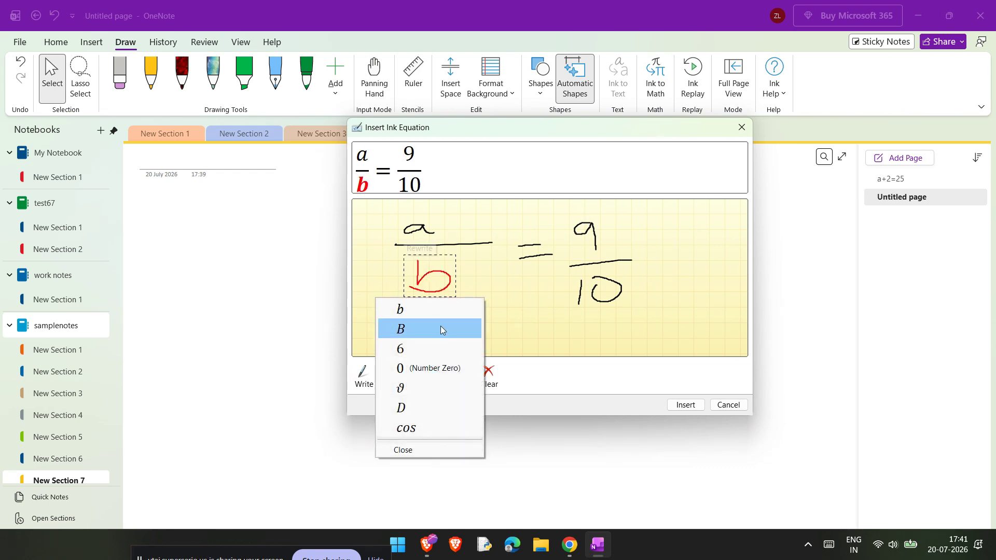
pyautogui.click(514, 298)
# Step: Try handwriting a 2 below the denominator b, and erase it again
pyautogui.click(365, 375)
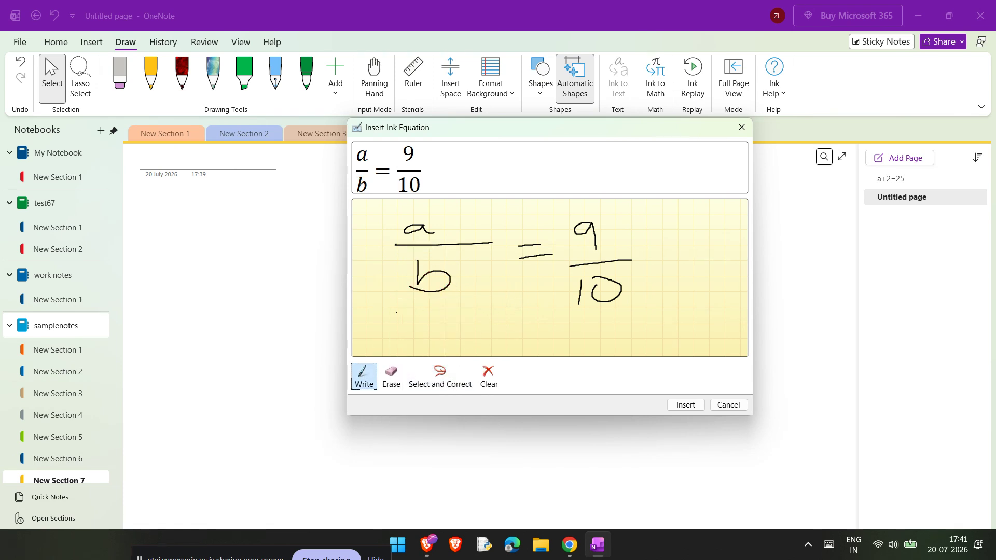
pyautogui.moveTo(398, 308)
pyautogui.mouseDown()
pyautogui.moveTo(404, 333)
pyautogui.moveTo(439, 346)
pyautogui.mouseUp()
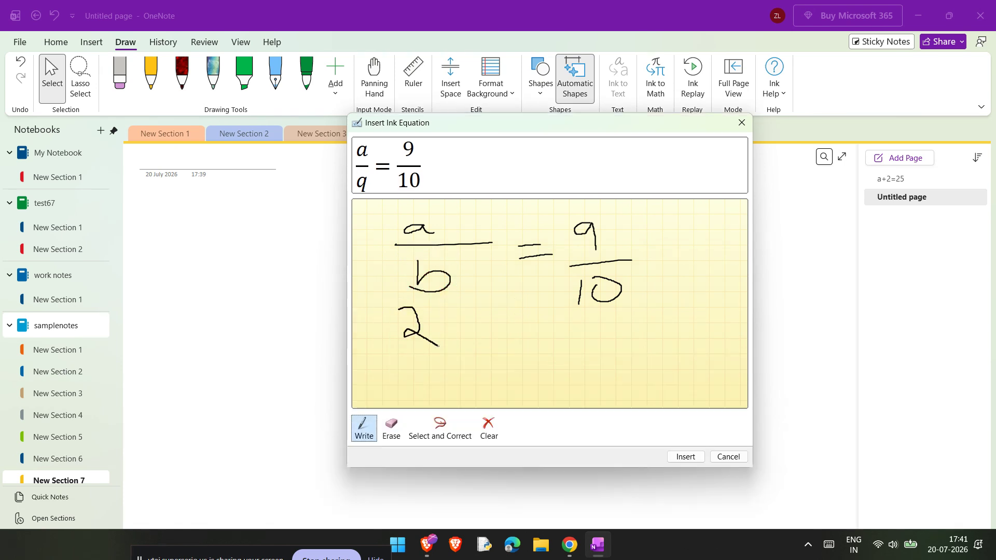
pyautogui.click(392, 428)
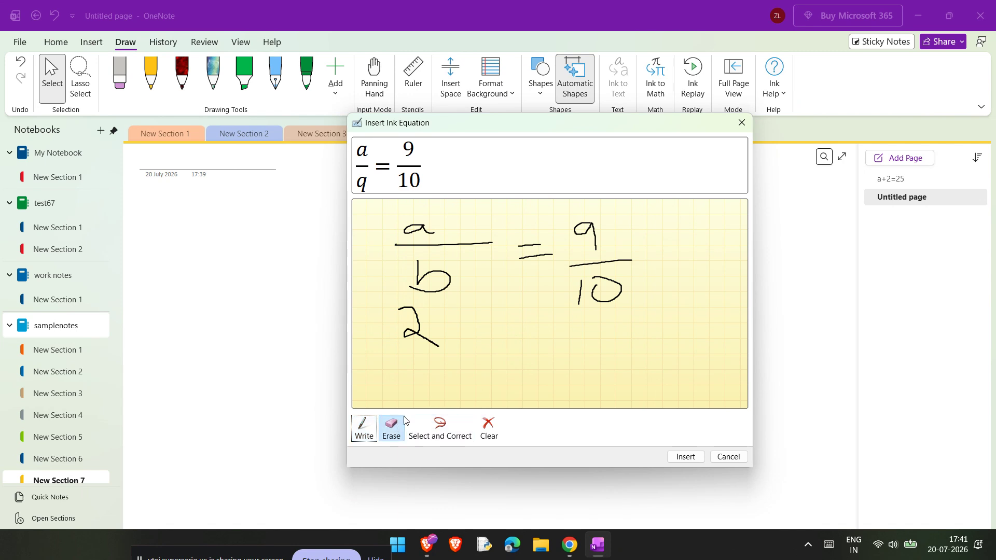
pyautogui.moveTo(431, 337); pyautogui.dragTo(416, 327)
# Step: Replace the left-hand numerator a with a handwritten 2 and correct its recognition to the Latin small letter z
pyautogui.click(421, 231)
pyautogui.click(364, 428)
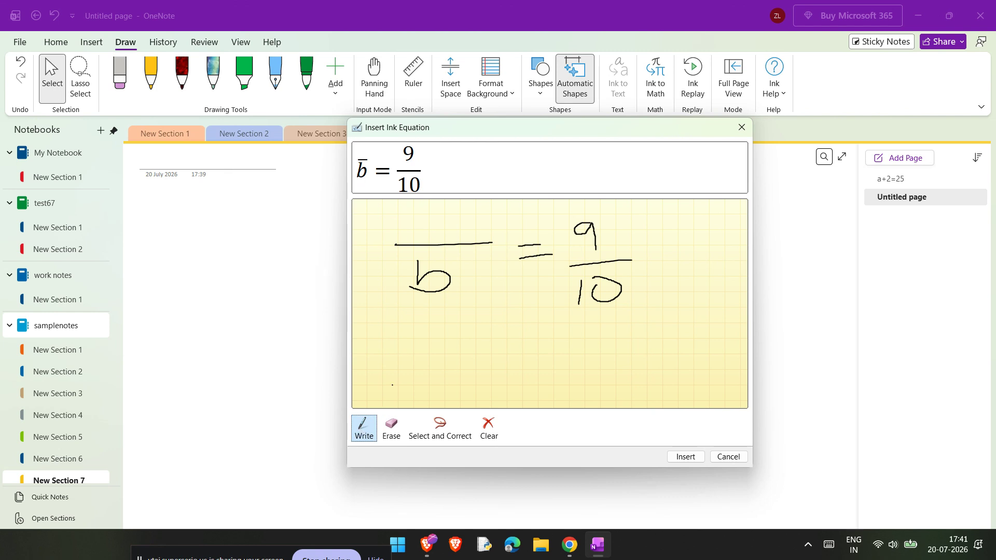
pyautogui.moveTo(424, 213); pyautogui.dragTo(459, 234)
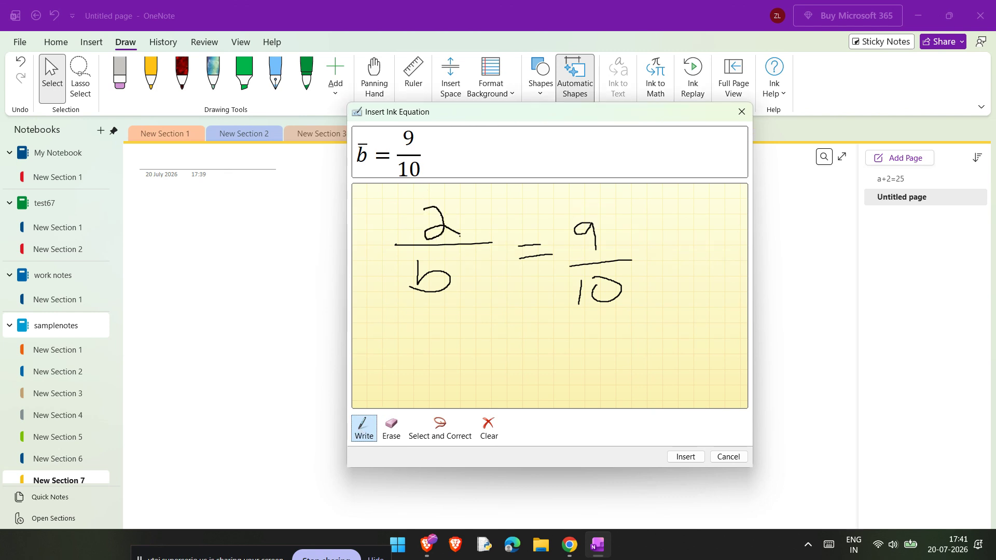
pyautogui.click(440, 428)
pyautogui.moveTo(421, 207)
pyautogui.mouseDown()
pyautogui.moveTo(456, 244)
pyautogui.moveTo(457, 207)
pyautogui.mouseUp()
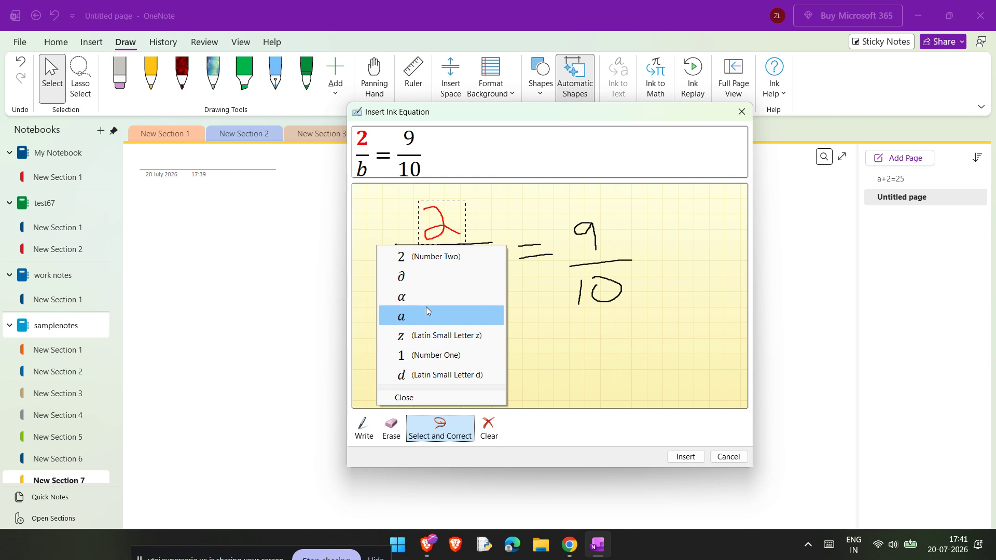
pyautogui.click(453, 337)
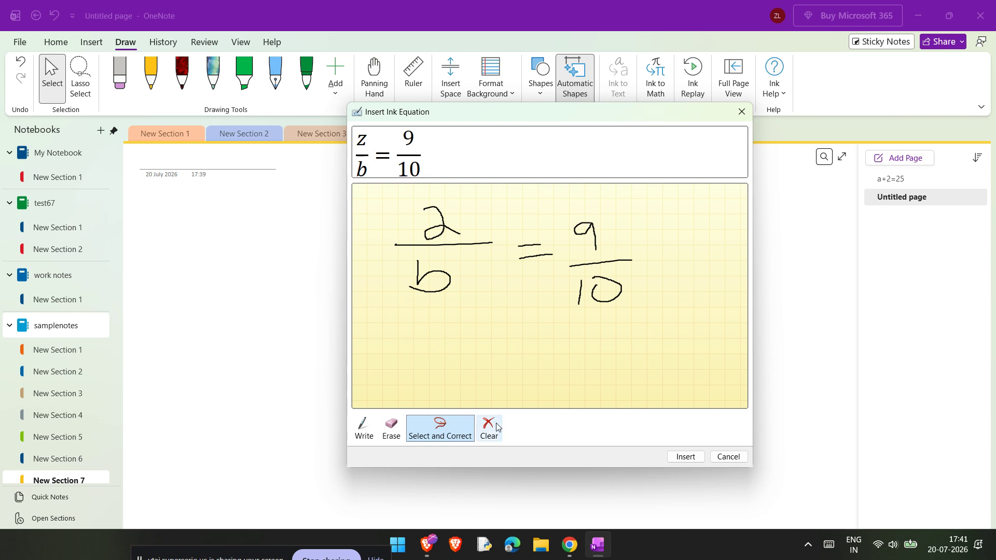
# Step: Erase the left-hand numerator, rewrite it as a recognisable letter a, and insert the equation a/b = 9/10 on the page
pyautogui.click(391, 428)
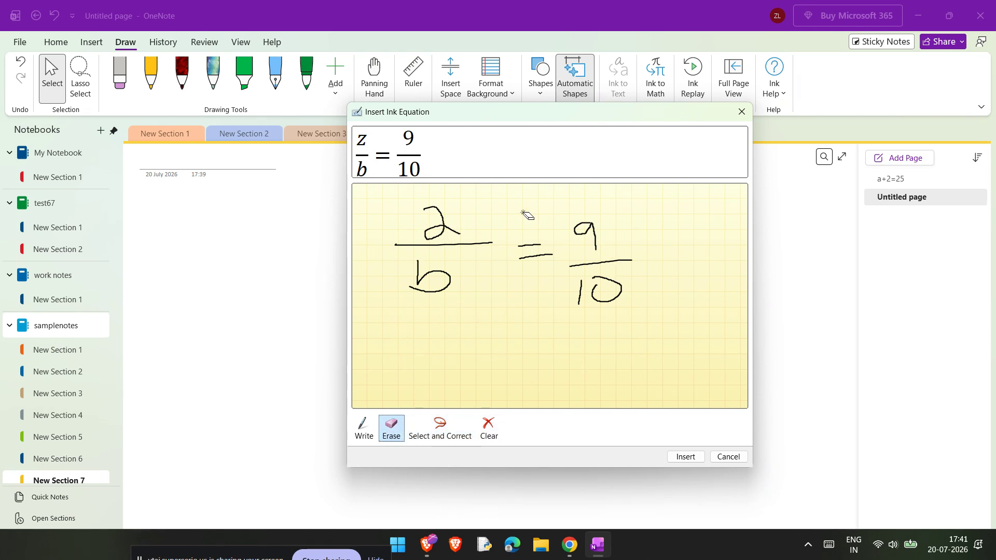
pyautogui.click(441, 230)
pyautogui.click(364, 428)
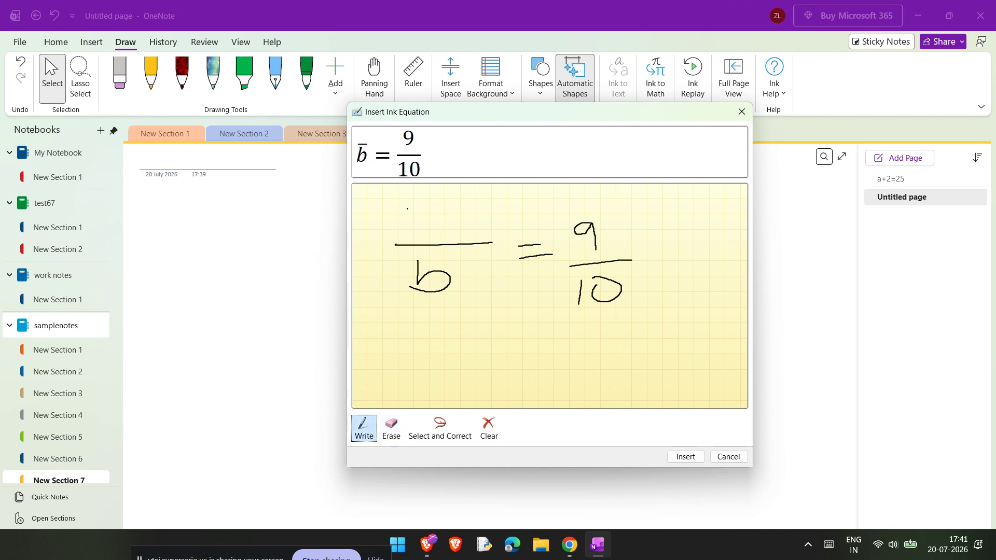
pyautogui.moveTo(417, 205)
pyautogui.mouseDown()
pyautogui.moveTo(416, 220)
pyautogui.moveTo(440, 207)
pyautogui.moveTo(443, 224)
pyautogui.moveTo(466, 227)
pyautogui.mouseUp()
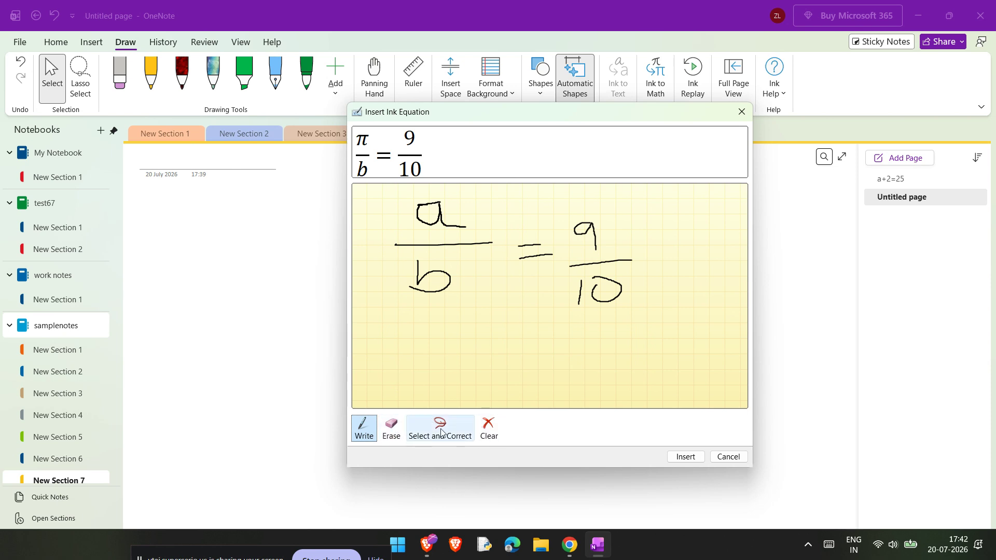
pyautogui.click(391, 428)
pyautogui.moveTo(448, 214)
pyautogui.mouseDown()
pyautogui.moveTo(422, 210)
pyautogui.moveTo(445, 224)
pyautogui.mouseUp()
pyautogui.click(364, 428)
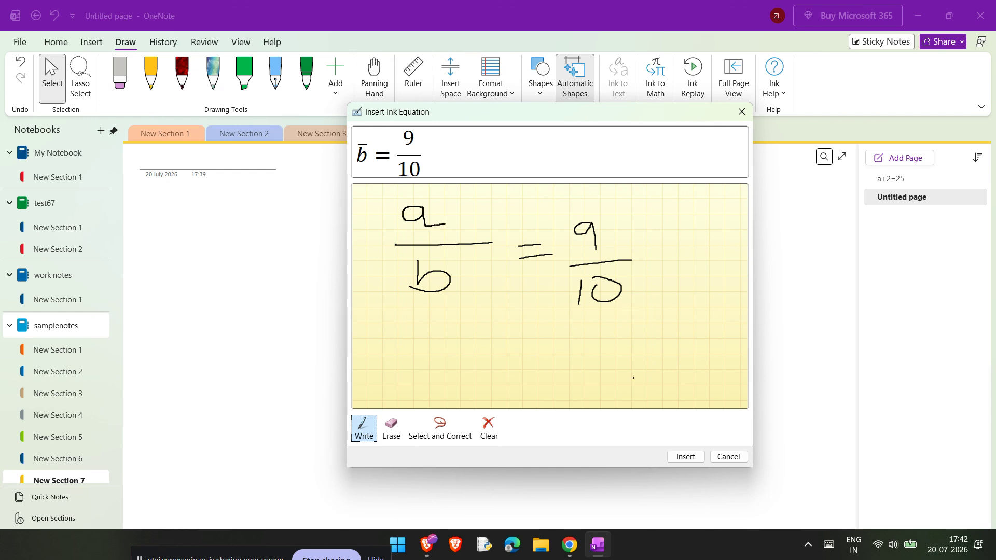
pyautogui.click(690, 456)
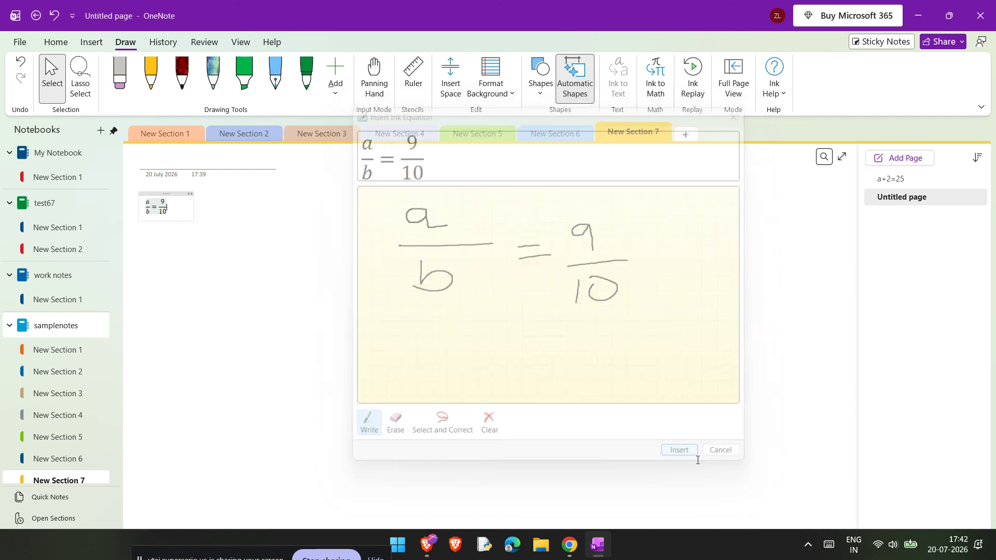
# Step: Apply list numbering to the inserted equation and set its font size to 20
pyautogui.click(141, 205)
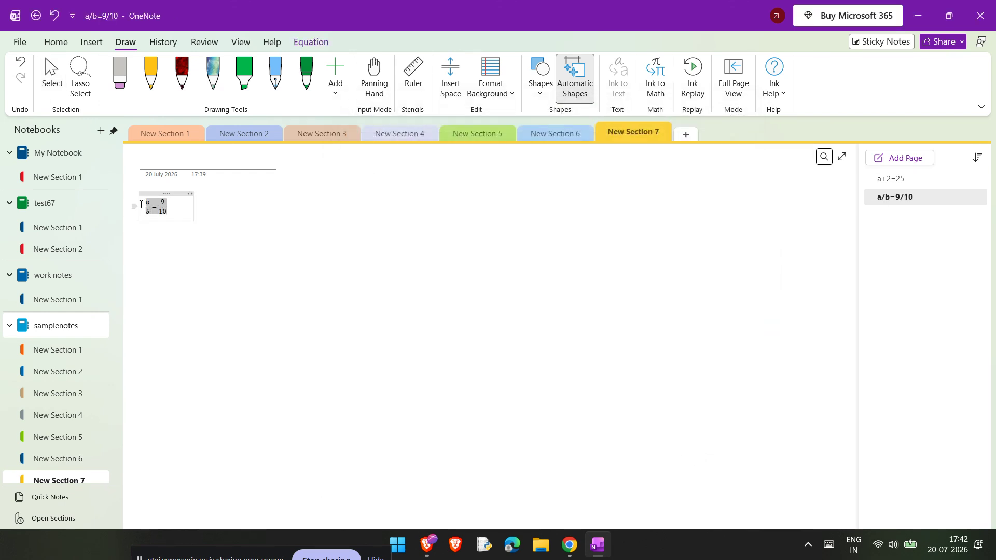
pyautogui.click(55, 42)
pyautogui.click(239, 75)
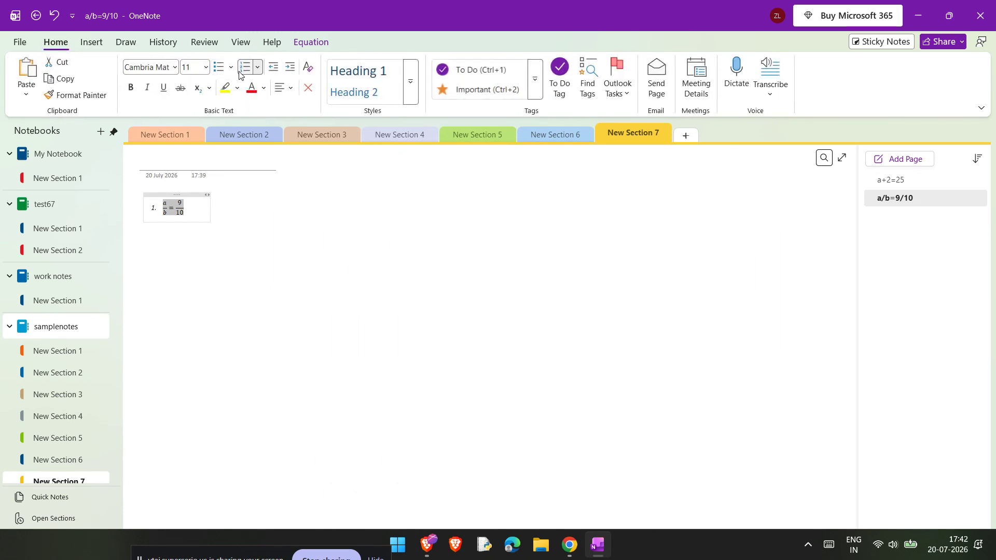
pyautogui.click(206, 68)
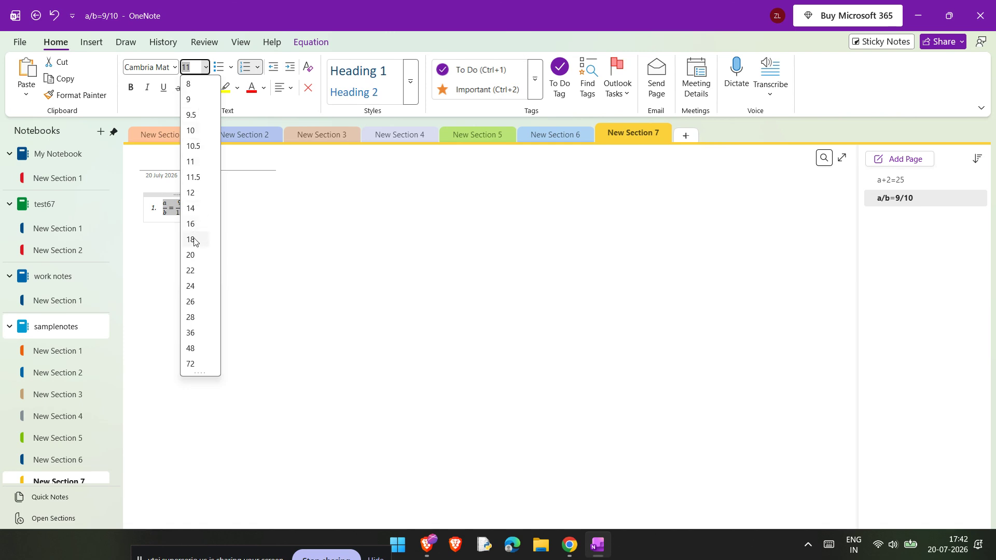
pyautogui.click(192, 254)
# Step: Remove the list number in front of the equation and deselect the equation
pyautogui.click(157, 225)
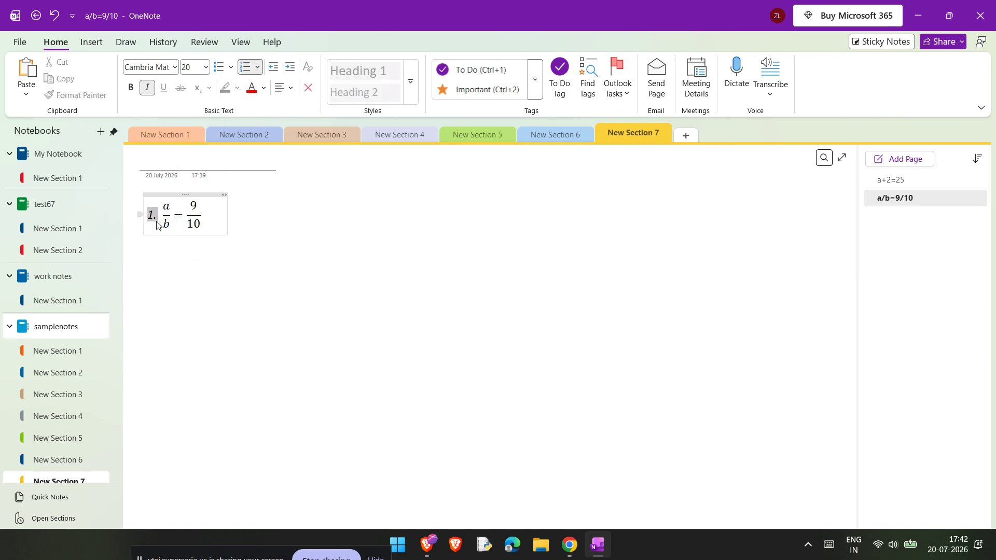
pyautogui.press('BackSpace')
pyautogui.click(258, 215)
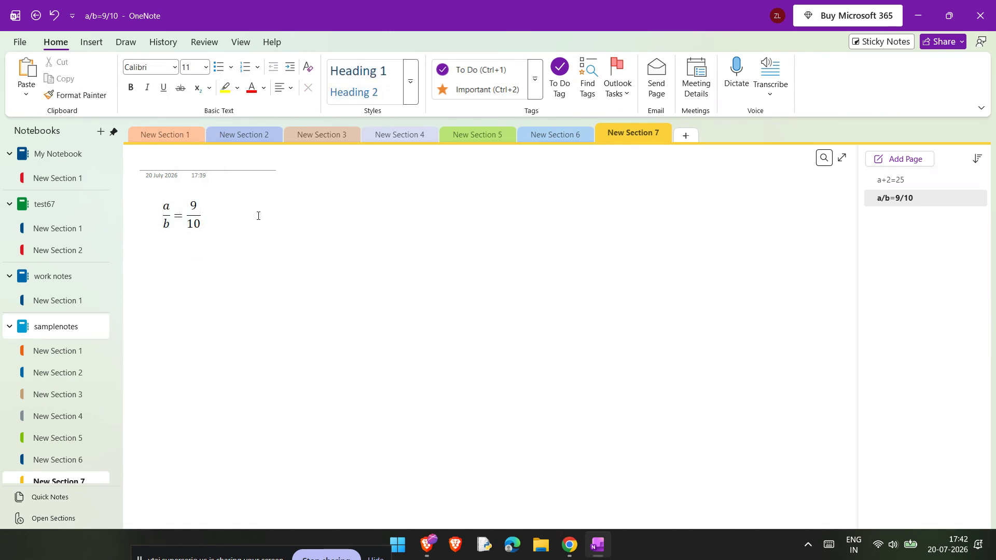
pyautogui.click(194, 214)
pyautogui.click(303, 213)
pyautogui.click(125, 41)
pyautogui.click(655, 78)
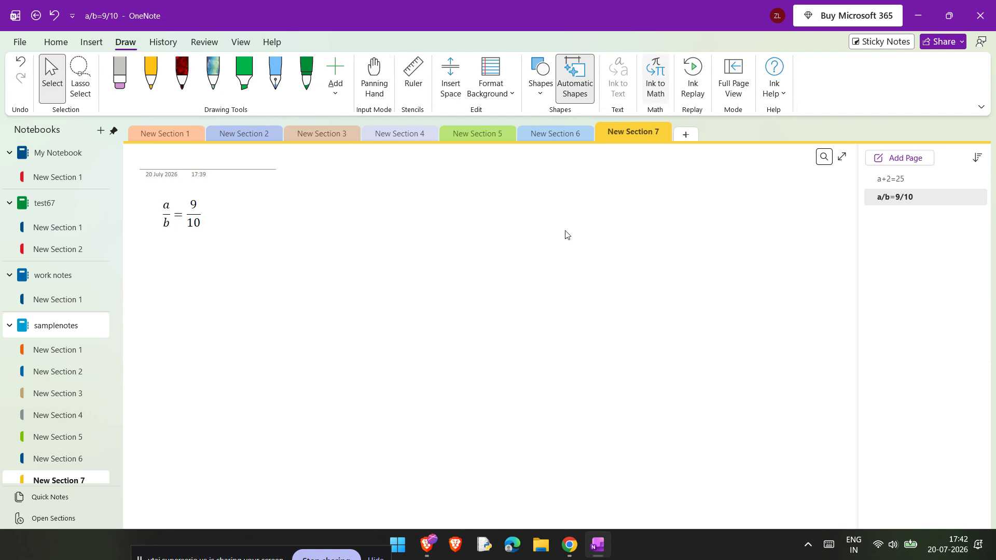
pyautogui.click(638, 139)
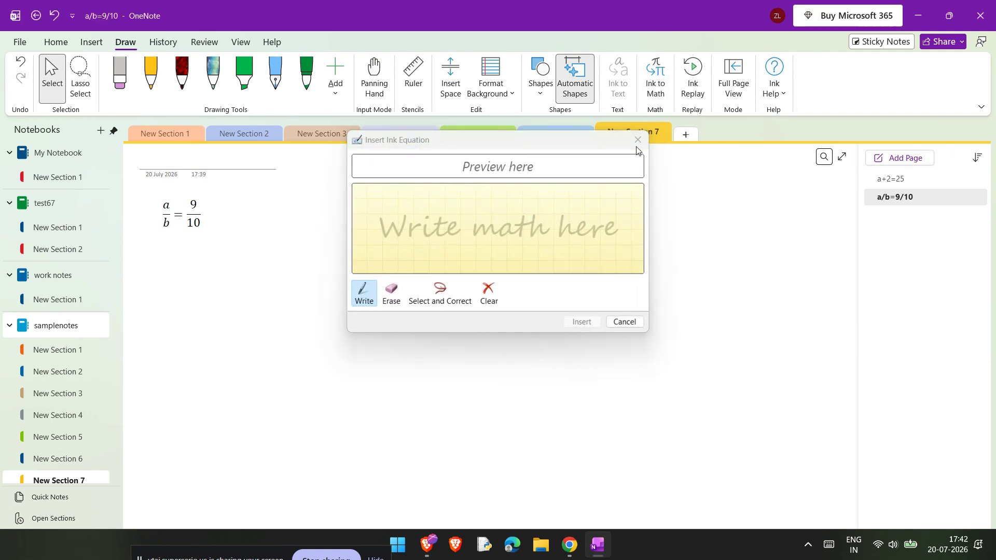